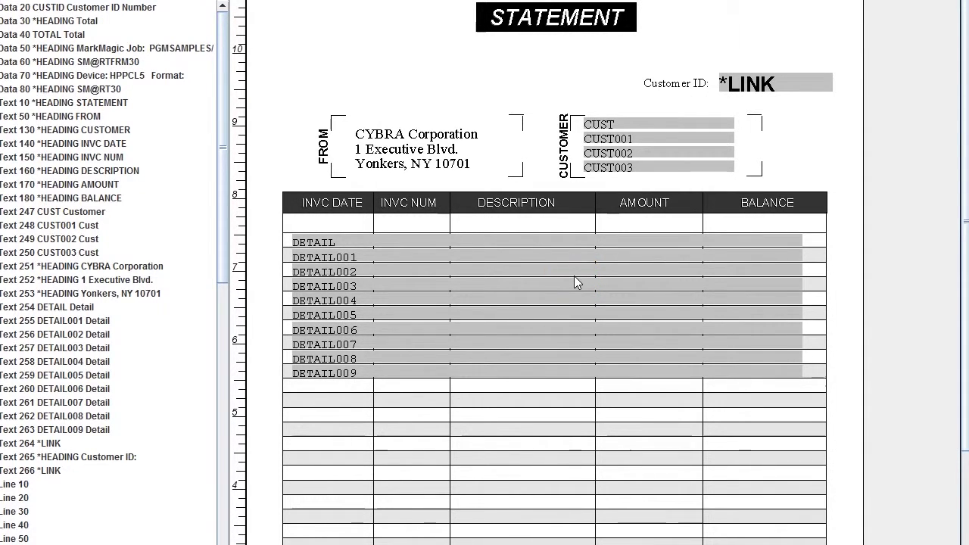
# Open the Data 20 CUSTID field settings and browse its spooled file source.
pyautogui.click(520, 200)
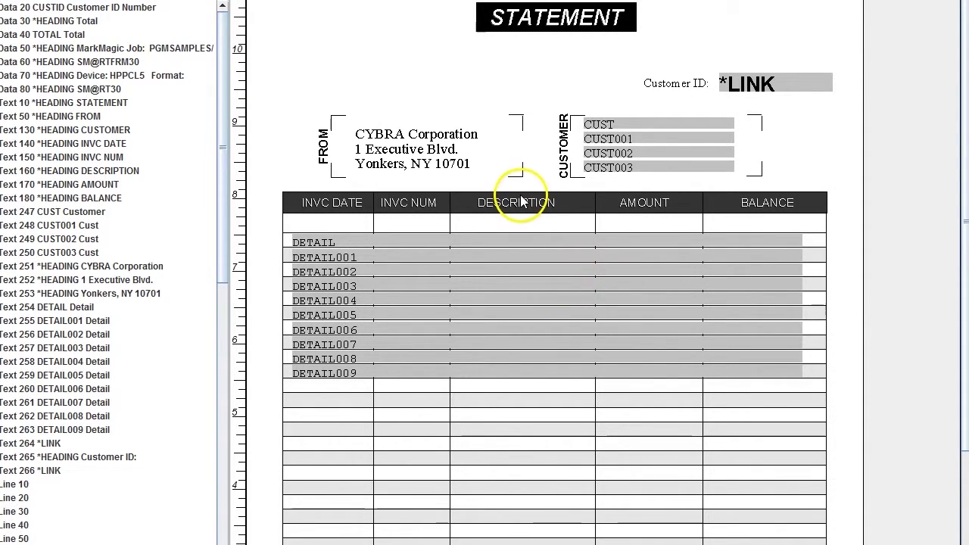
pyautogui.doubleClick(97, 7)
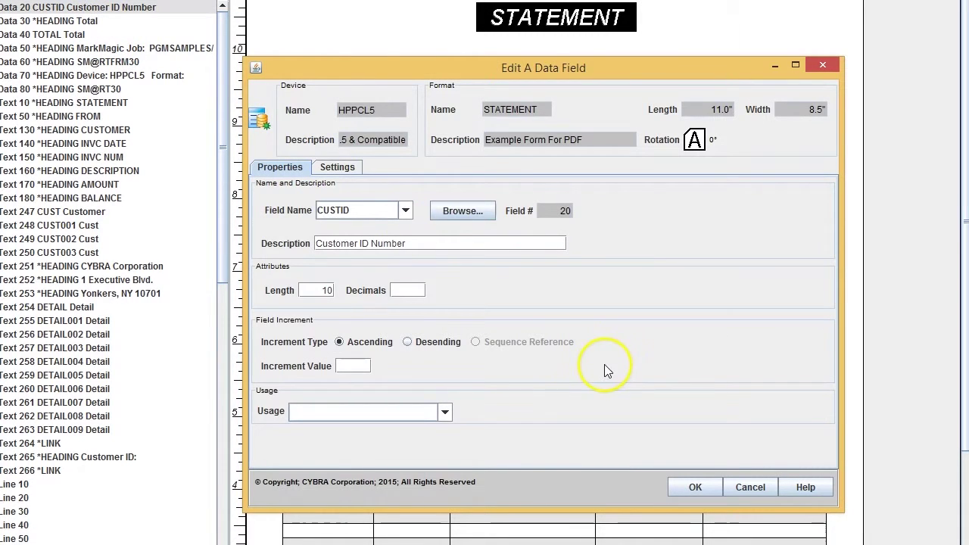
pyautogui.click(462, 212)
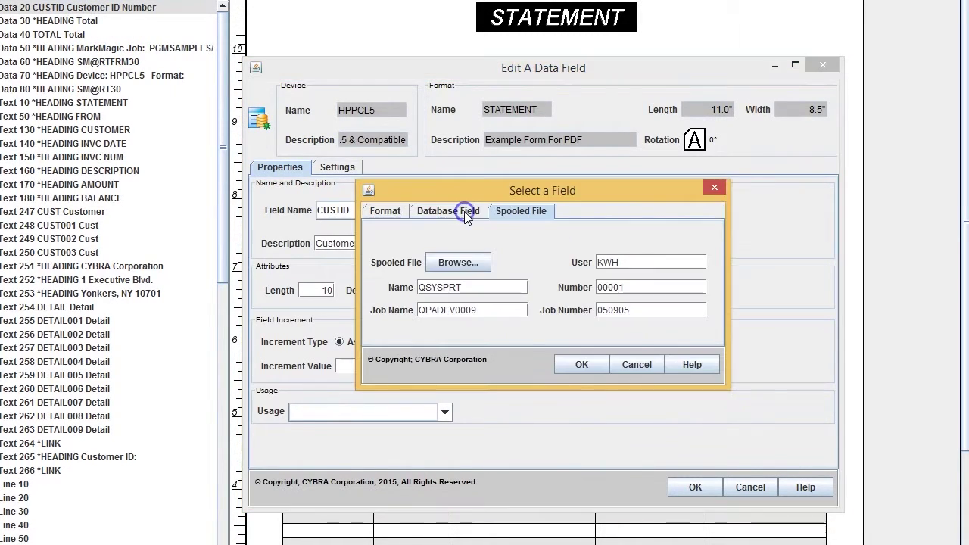
pyautogui.click(584, 362)
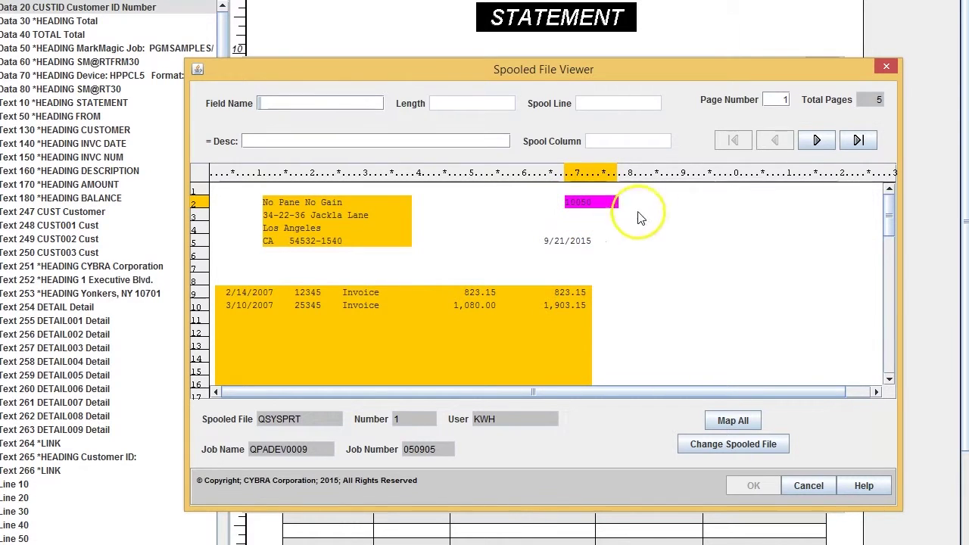
# Check the customer ID value on spool pages 2 and 3, then cancel the viewer.
pyautogui.click(816, 140)
pyautogui.click(594, 219)
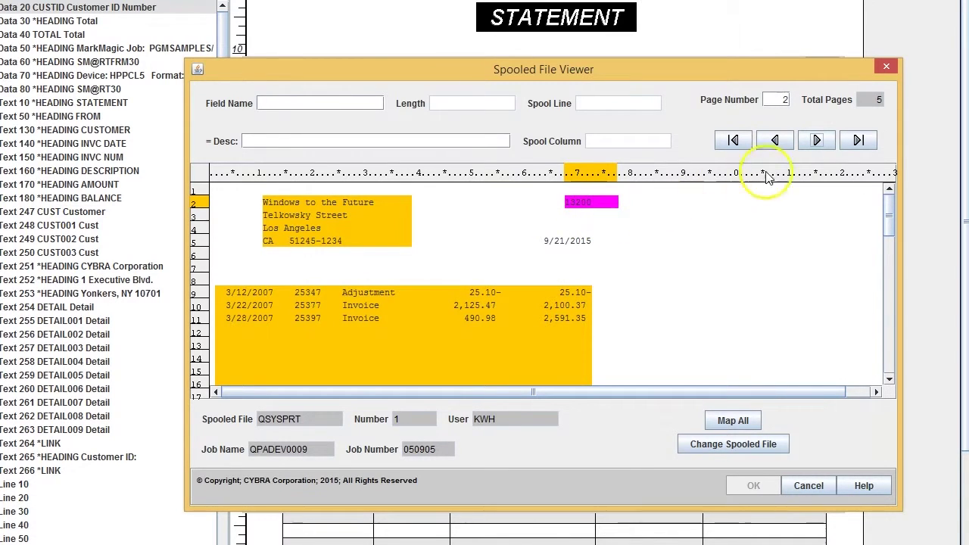
pyautogui.click(817, 140)
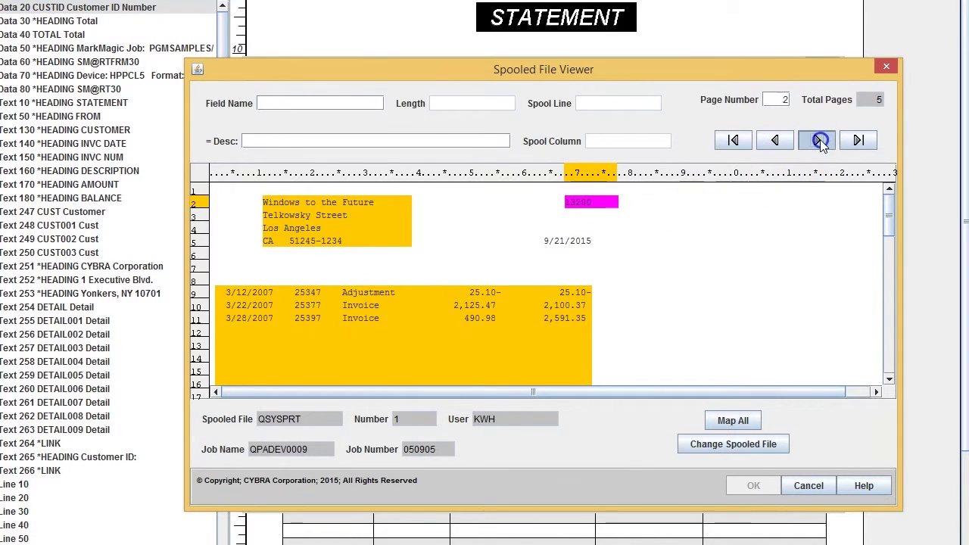
pyautogui.click(594, 217)
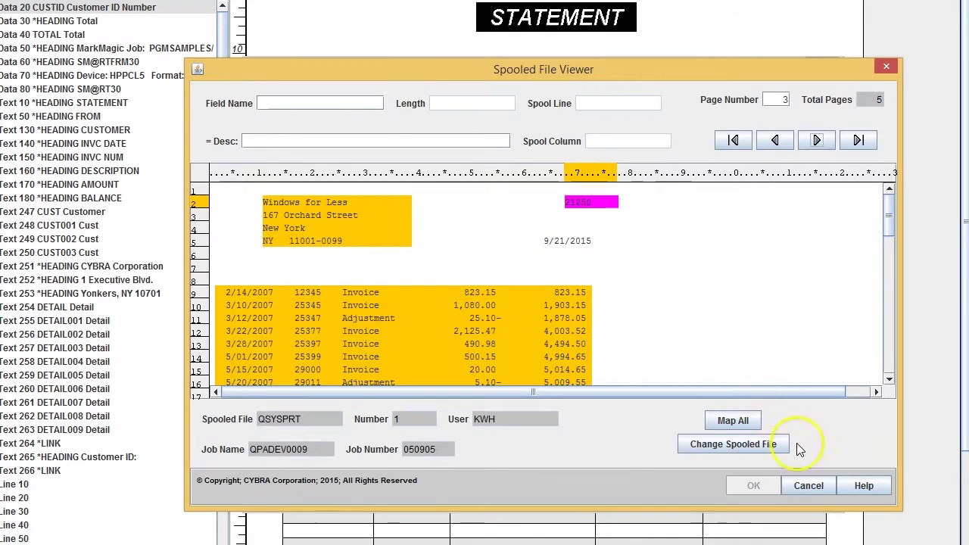
pyautogui.click(815, 488)
# Accept the CUSTID settings and verify Text 266 *LINK is linked to Data CUSTID.
pyautogui.click(704, 486)
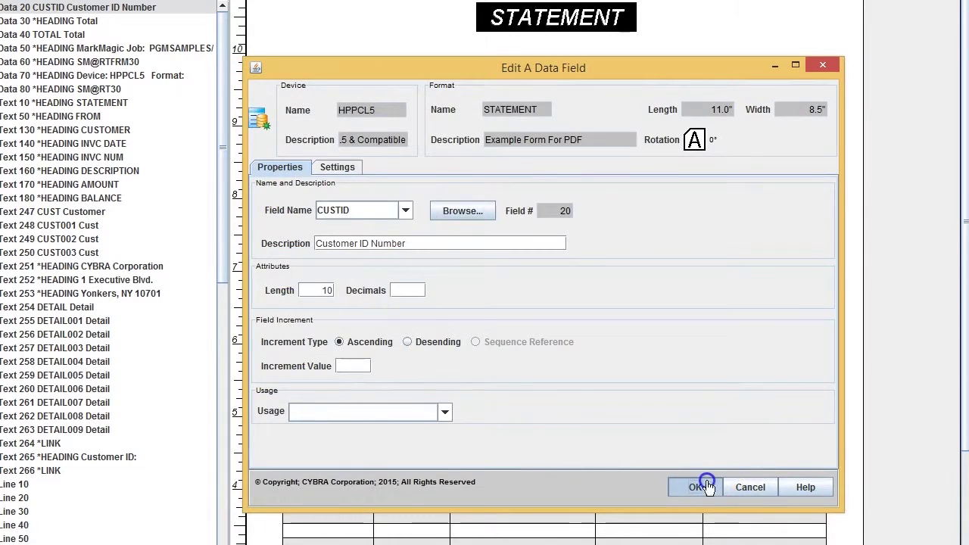
pyautogui.doubleClick(753, 83)
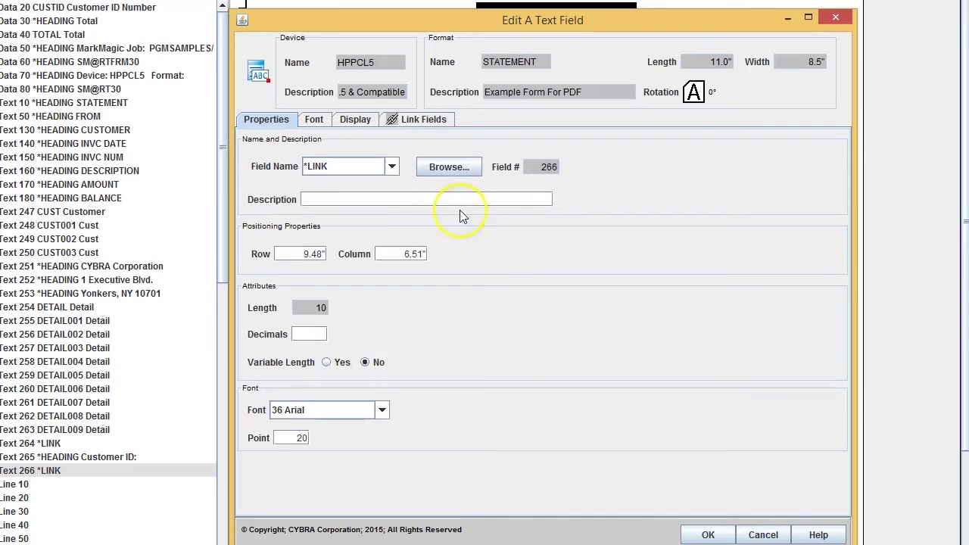
pyautogui.click(420, 118)
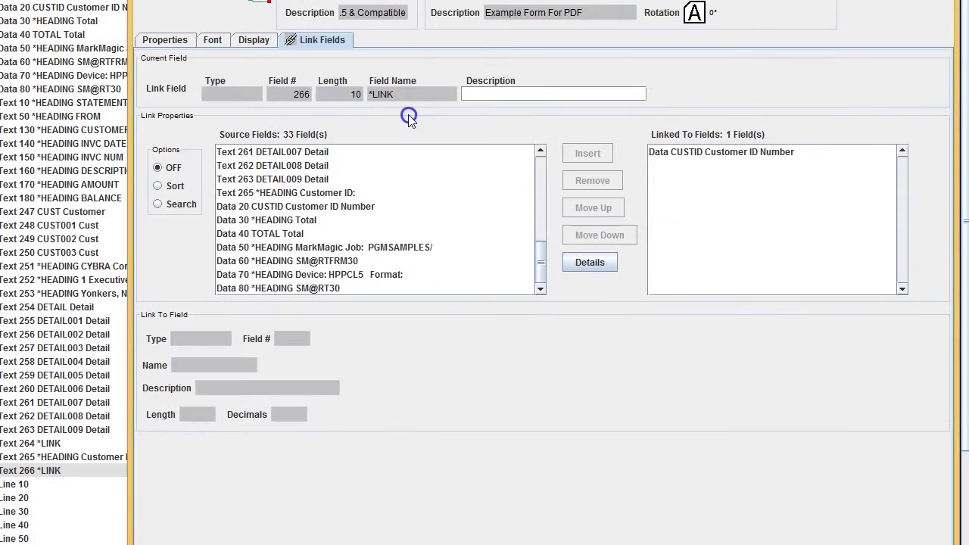
pyautogui.click(714, 152)
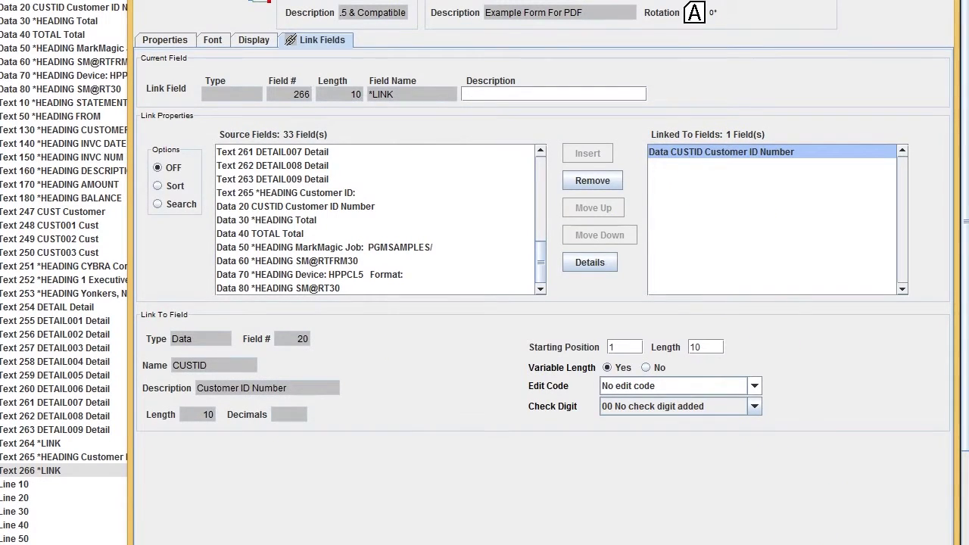
pyautogui.press('Return')
pyautogui.click(488, 82)
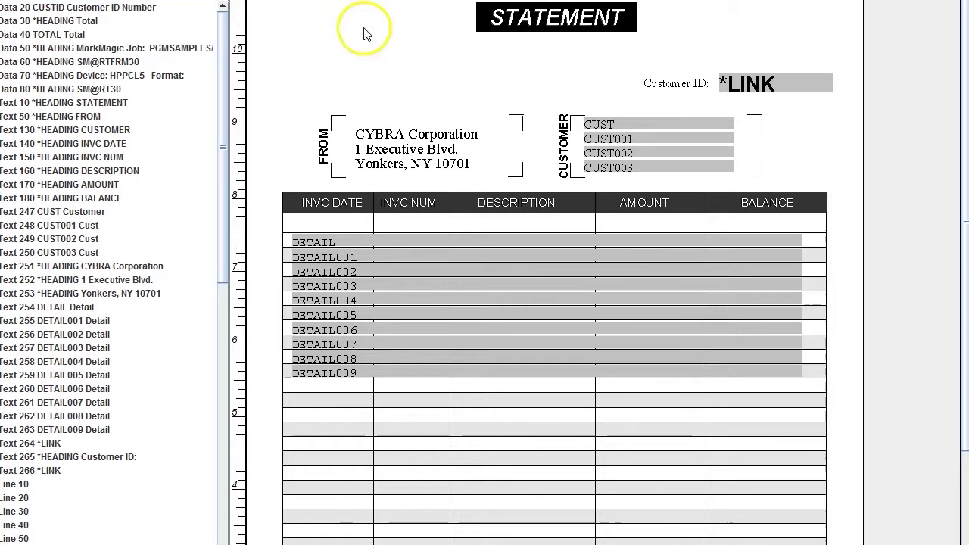
# Open Work With Graphics and view the CYBRA, Mark Magic and Edge Magic logo attributes.
pyautogui.click(140, 0)
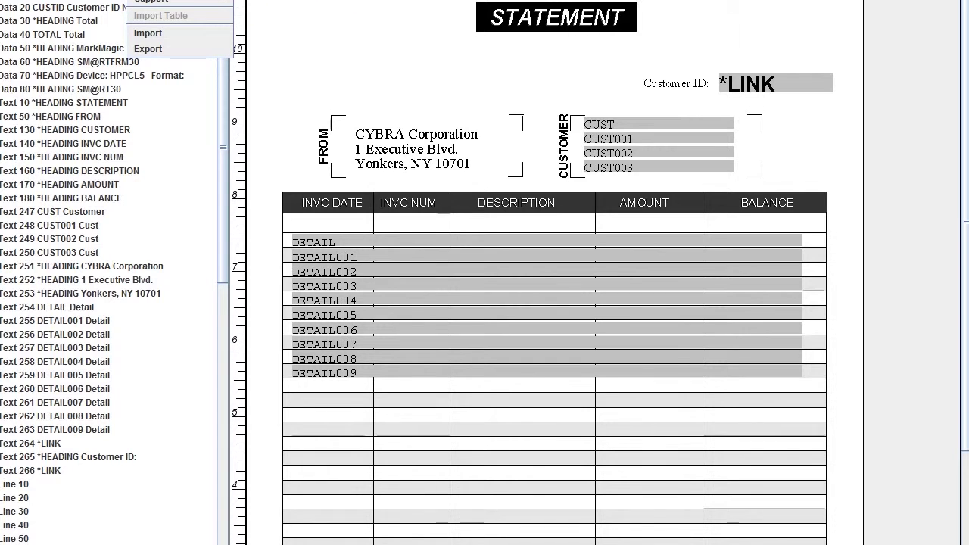
pyautogui.click(152, 0)
pyautogui.click(424, 133)
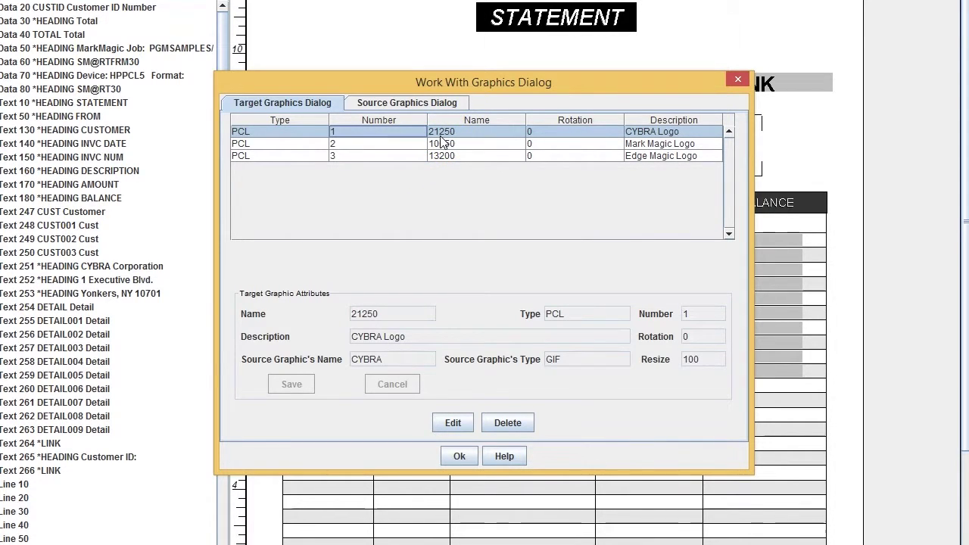
pyautogui.click(443, 144)
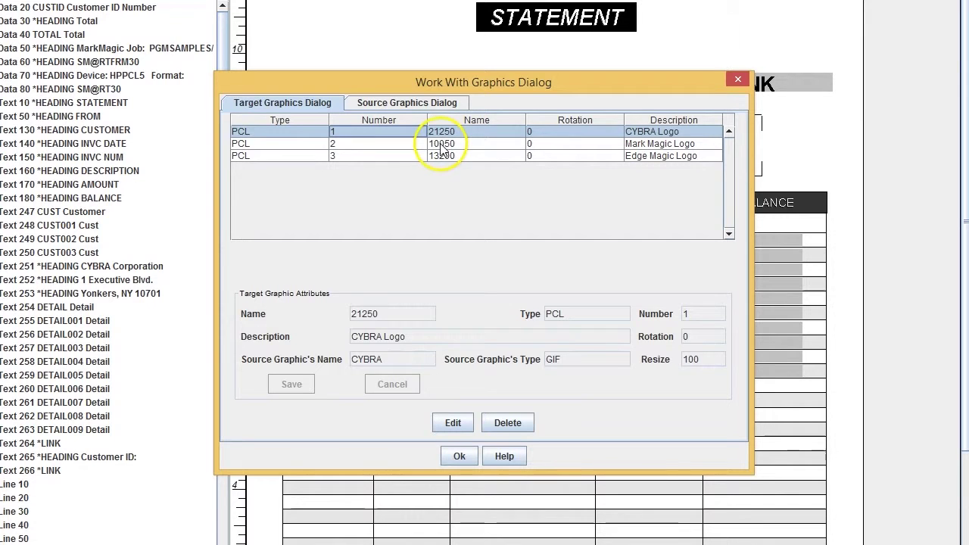
pyautogui.click(440, 155)
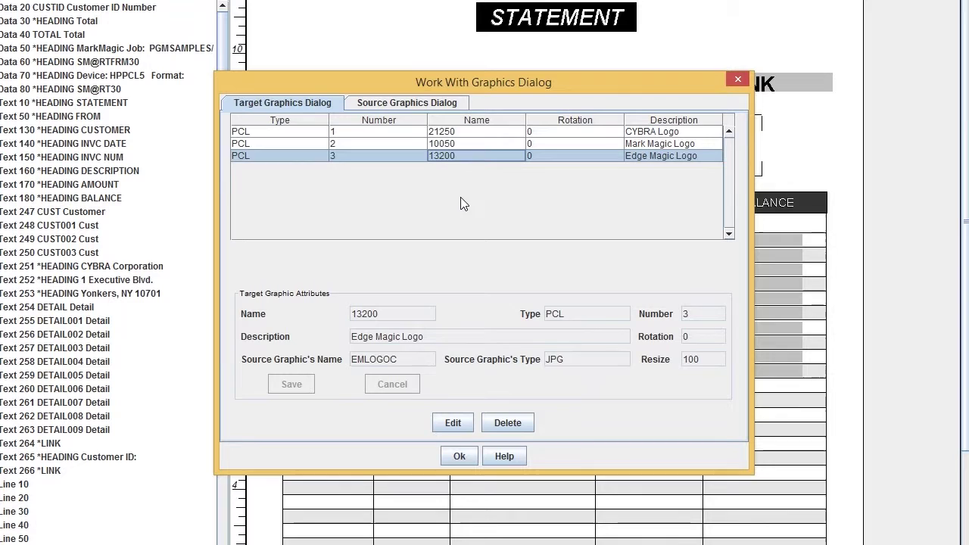
# Recheck each logo's source image details, then close the graphics list with Ok.
pyautogui.click(446, 131)
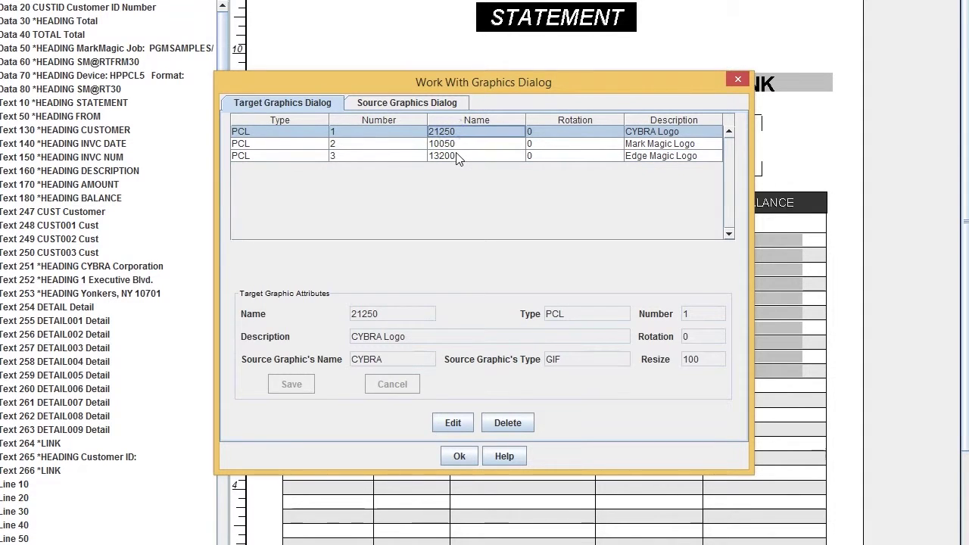
pyautogui.click(445, 144)
pyautogui.click(443, 132)
pyautogui.click(452, 143)
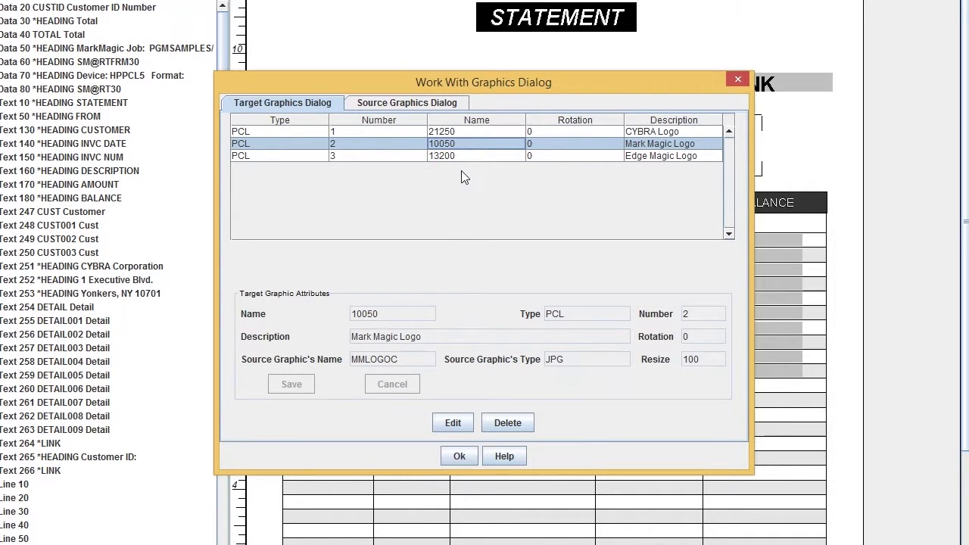
pyautogui.click(446, 156)
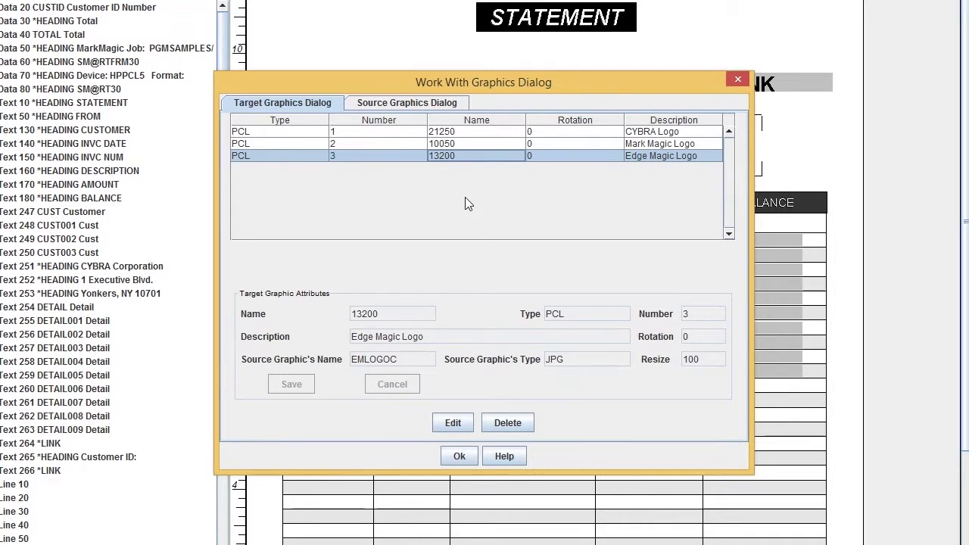
pyautogui.click(457, 457)
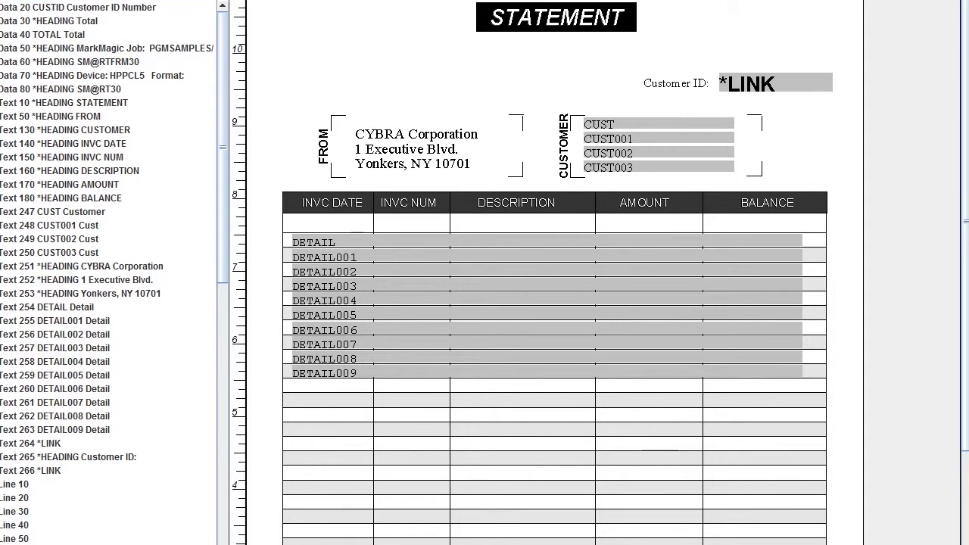
# Place a graphic field beside the STATEMENT title and name it *LINK.
pyautogui.click(710, 62)
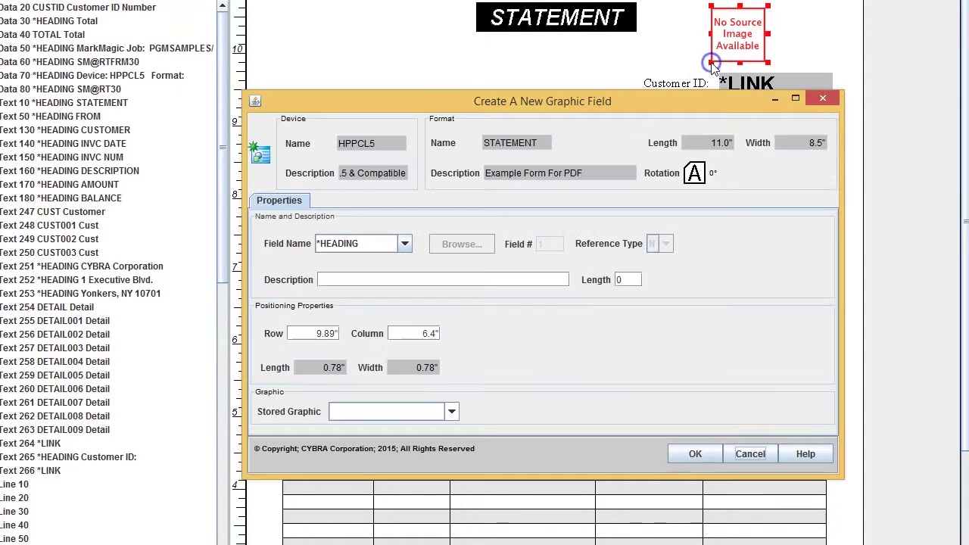
pyautogui.click(406, 245)
pyautogui.click(339, 277)
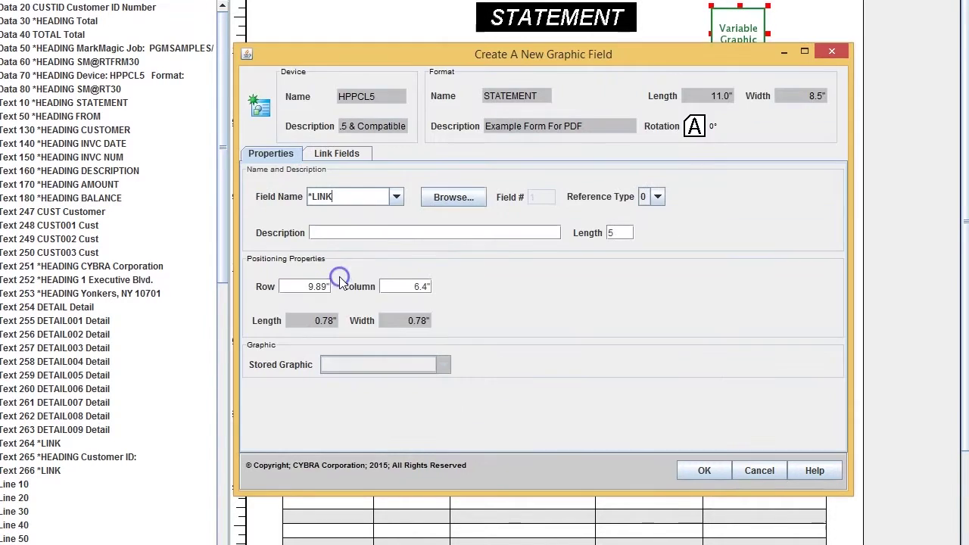
pyautogui.click(347, 195)
# Link the graphic field to Data 20 CUSTID Customer ID Number.
pyautogui.click(340, 155)
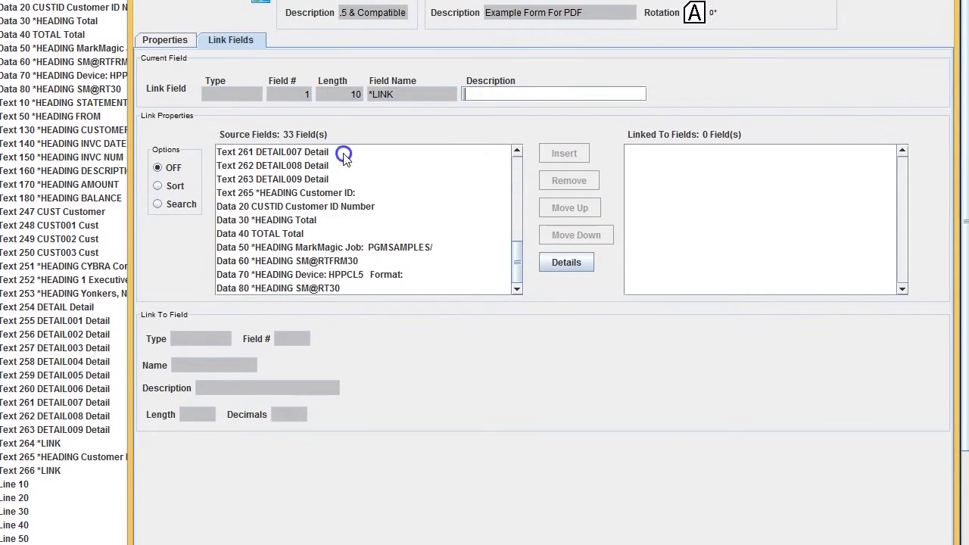
pyautogui.click(357, 206)
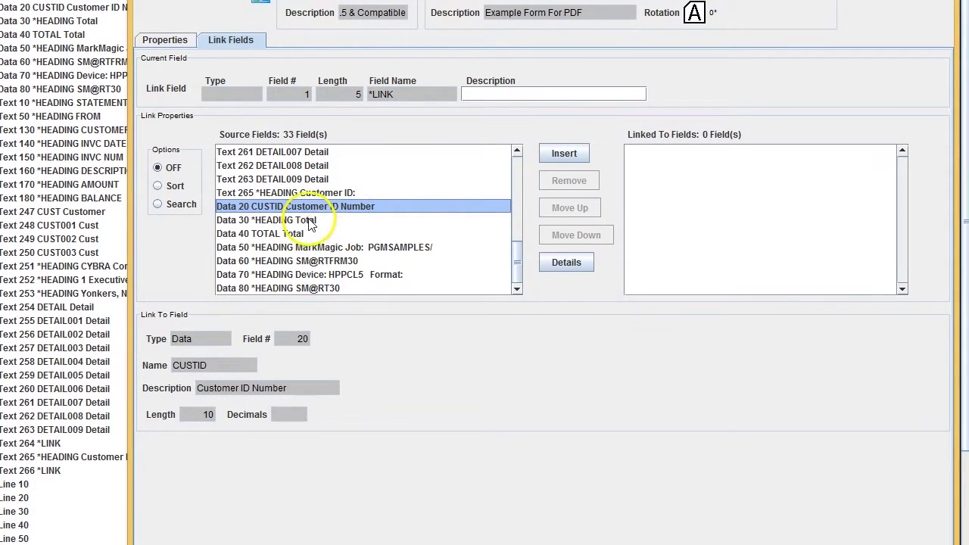
pyautogui.click(566, 156)
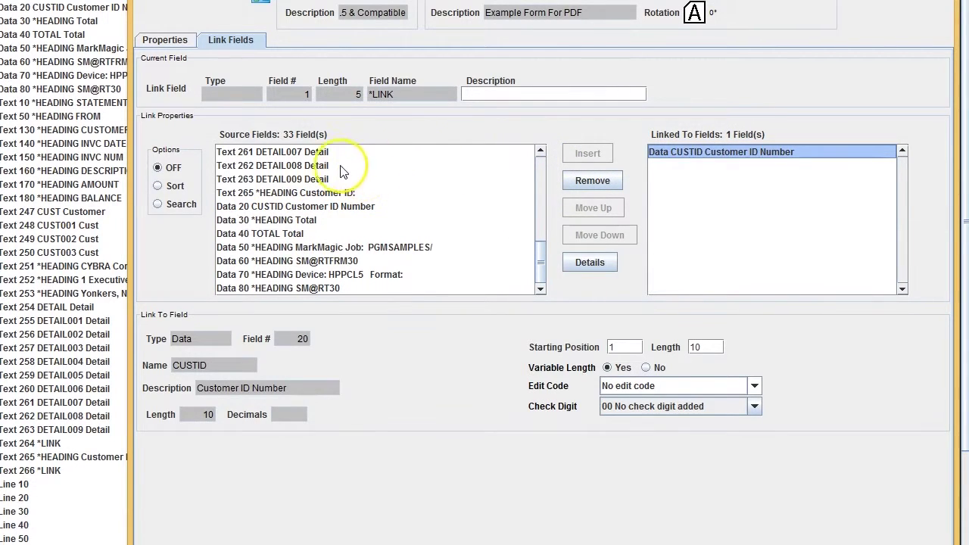
pyautogui.click(166, 42)
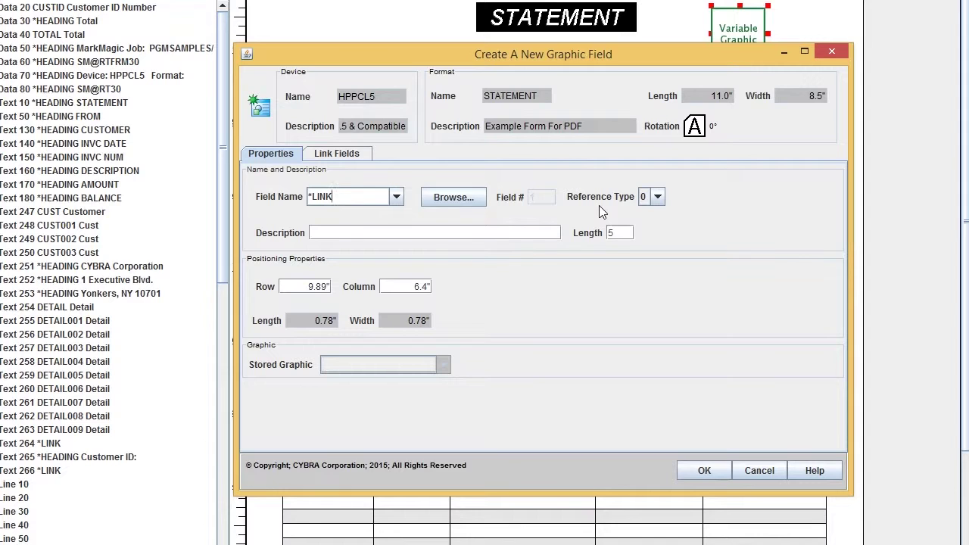
# Give the graphic field reference type N and length 10, and create it.
pyautogui.click(651, 198)
pyautogui.click(647, 229)
pyautogui.click(625, 233)
pyautogui.moveTo(625, 232); pyautogui.dragTo(595, 230)
pyautogui.click(702, 471)
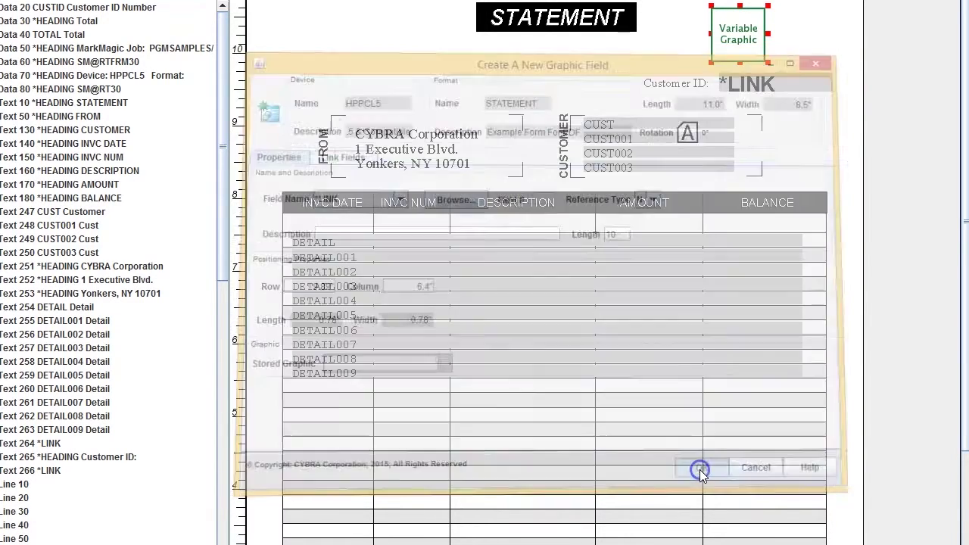
pyautogui.click(700, 469)
# Save the STATEMENT format with Ctrl+S and dismiss the Save Complete message.
pyautogui.click(321, 92)
pyautogui.click(234, 46)
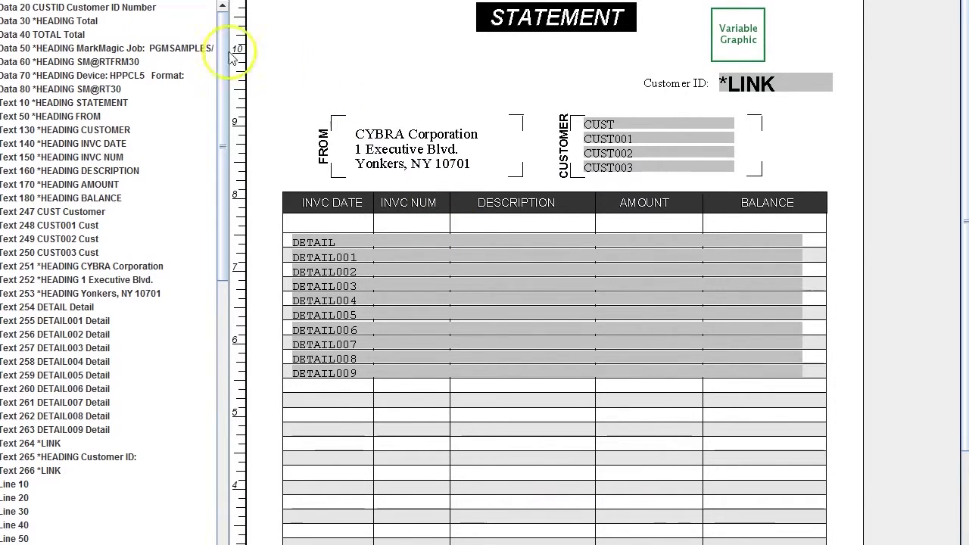
pyautogui.hotkey('ctrl', 's')
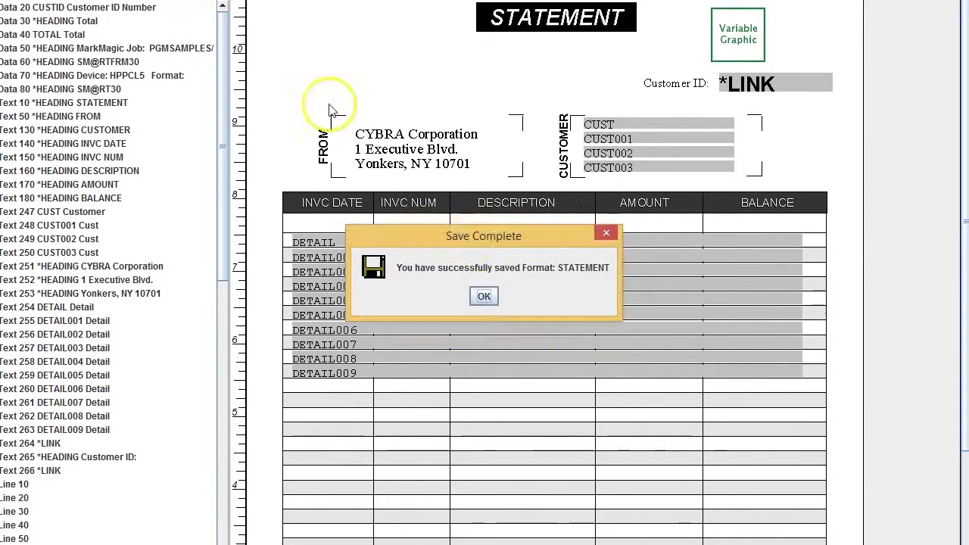
pyautogui.click(489, 295)
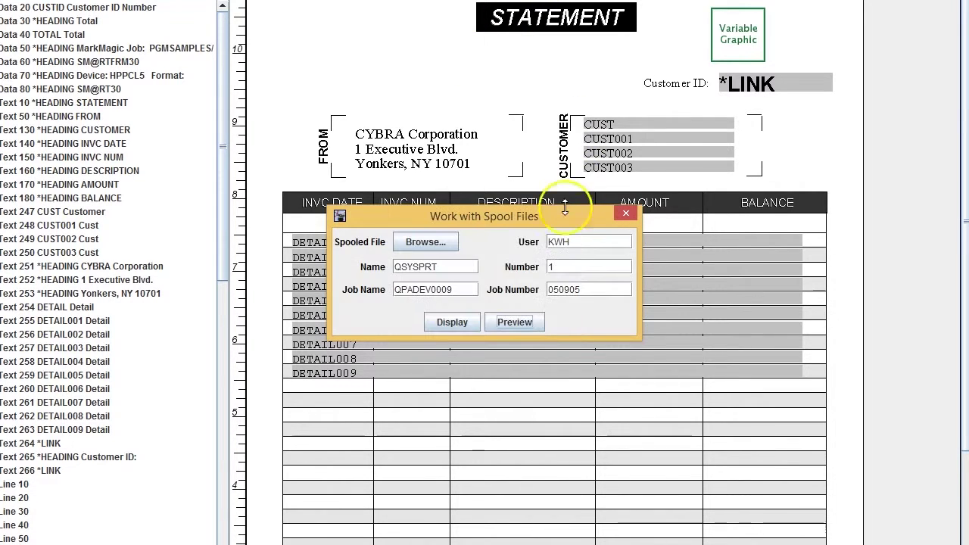
# Preview the STATEMENT merged with spooled records *FIRST to *LAST to show each customer's logo.
pyautogui.click(522, 321)
pyautogui.click(526, 323)
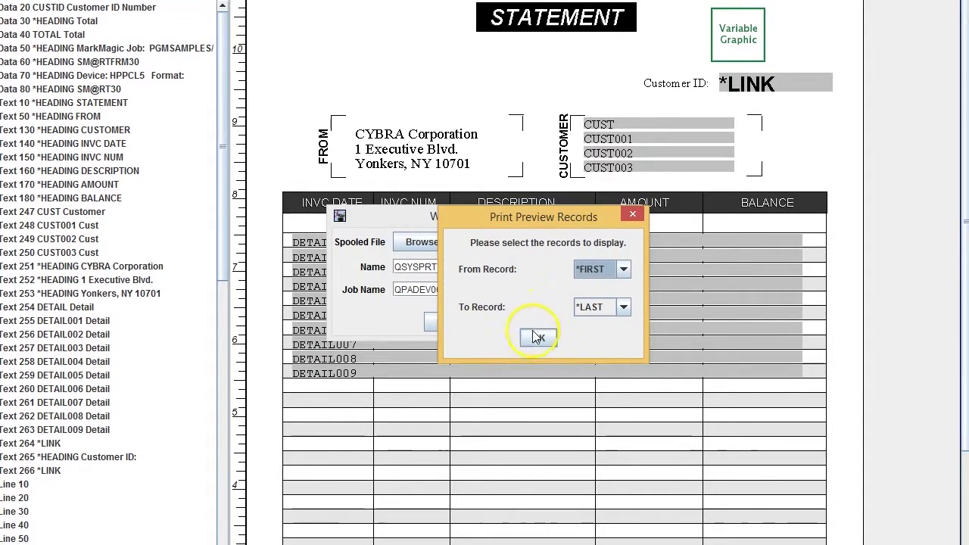
pyautogui.click(531, 337)
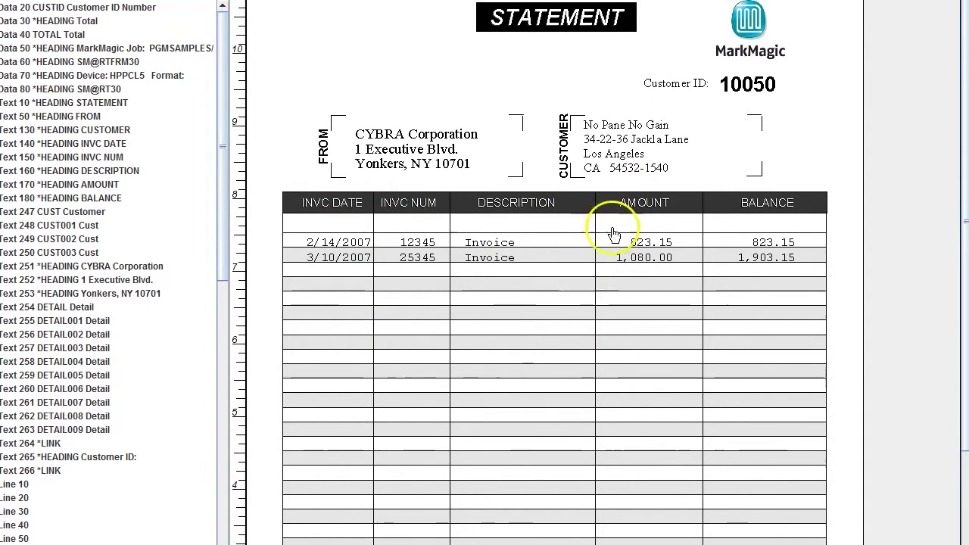